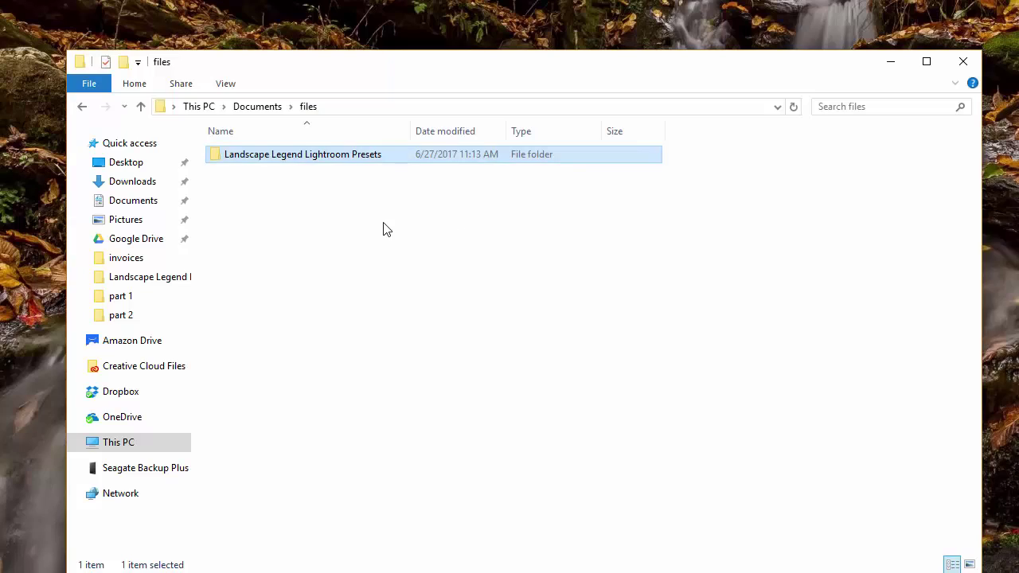
# Open the Landscape Legend Lightroom Presets folder inside Documents\files
pyautogui.click(358, 223)
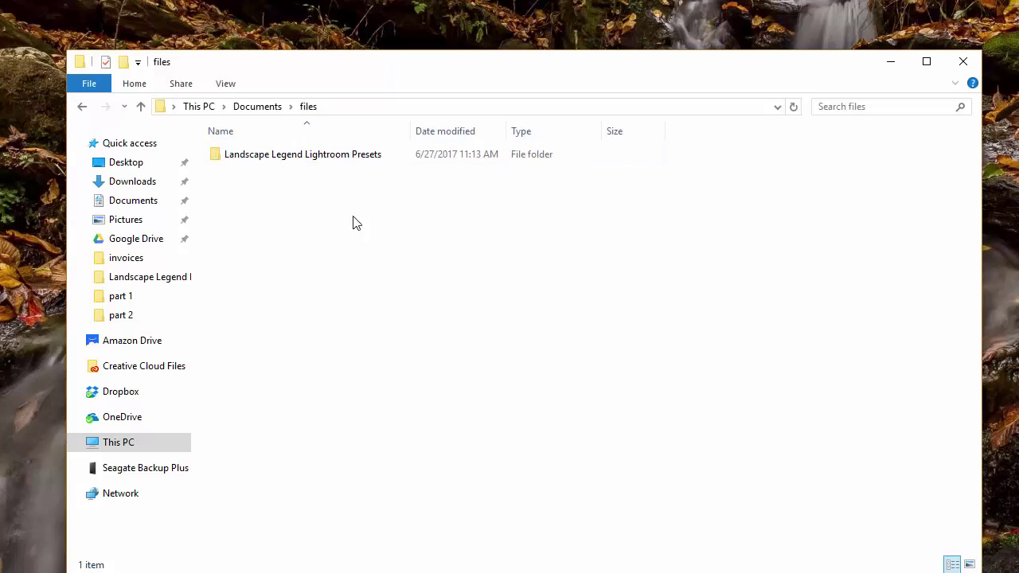
pyautogui.click(267, 157)
pyautogui.doubleClick(266, 158)
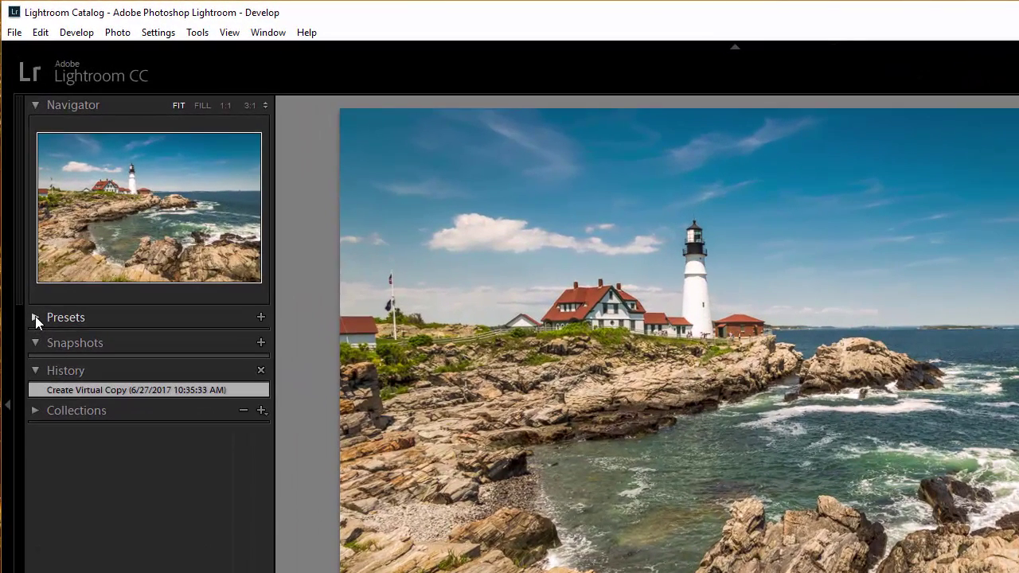
# Expand the Develop module's Presets panel to show the built-in preset groups and User Presets
pyautogui.click(35, 317)
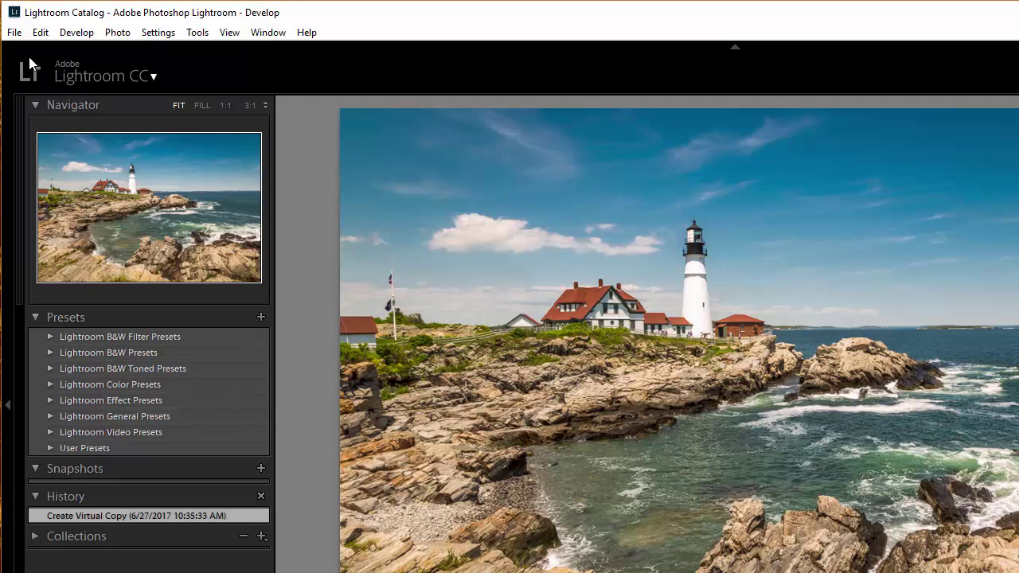
# Use Edit > Preferences > Presets to show Lightroom's presets folder in AppData\Roaming\Adobe
pyautogui.click(41, 33)
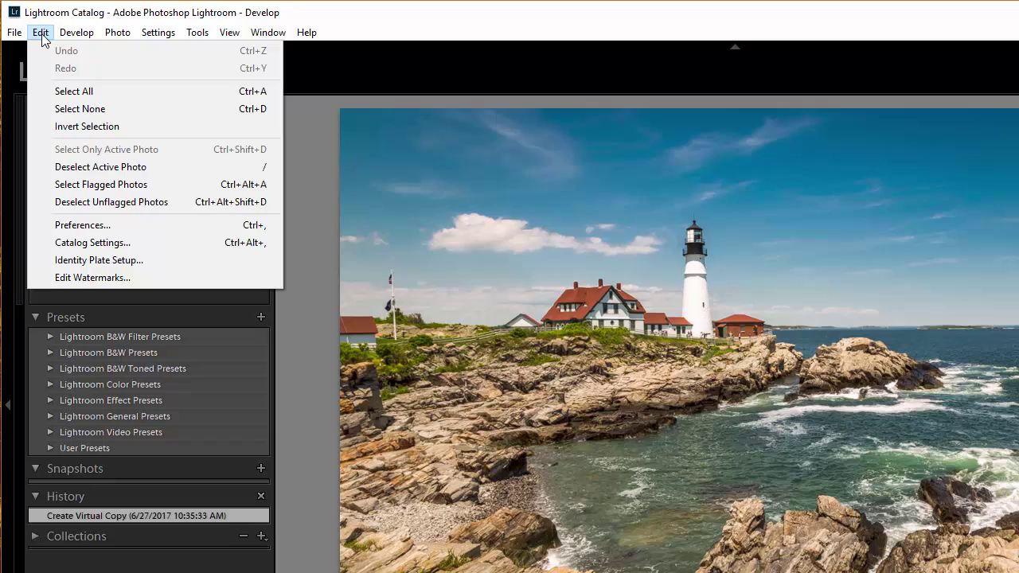
pyautogui.click(72, 227)
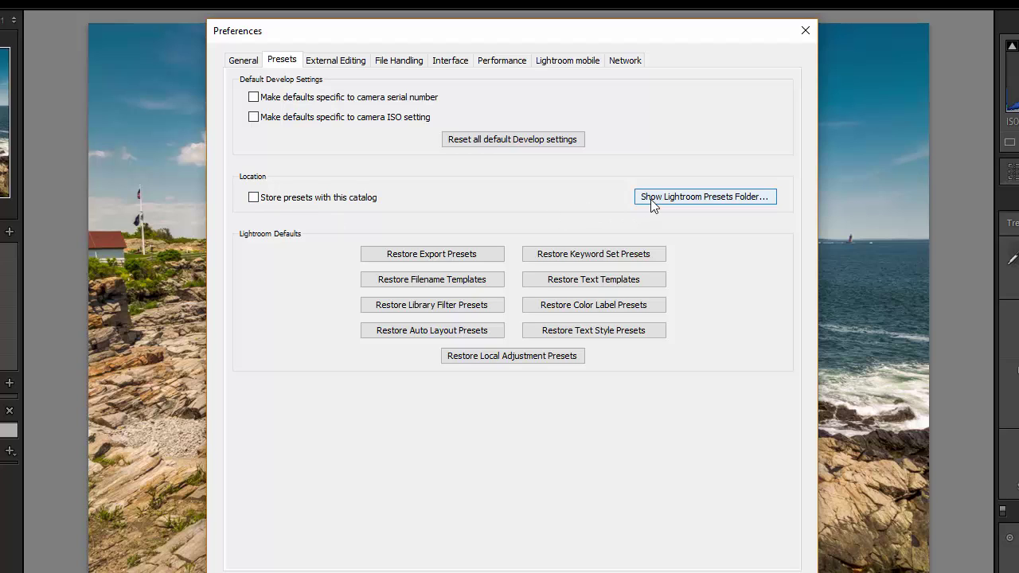
pyautogui.click(684, 197)
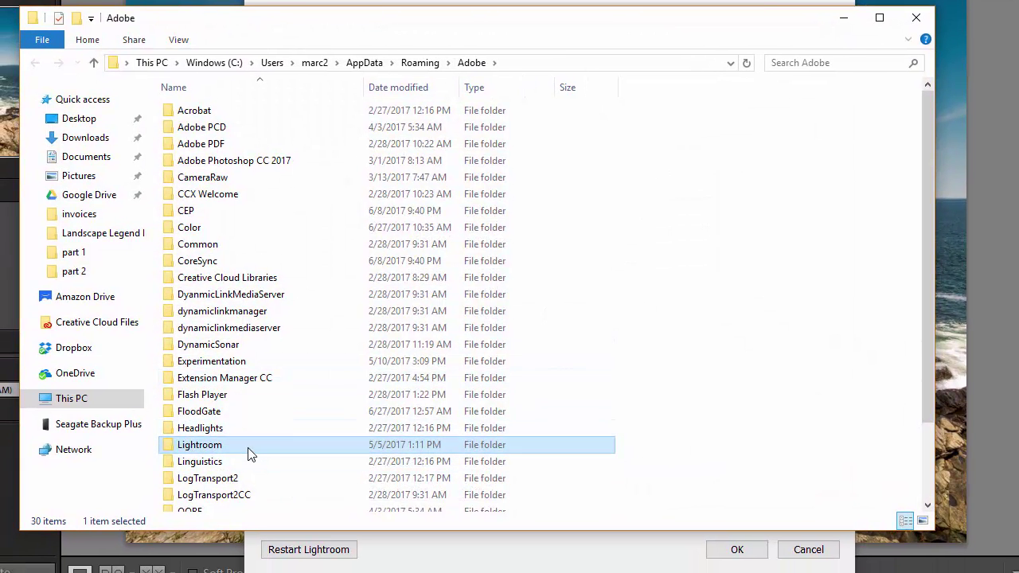
# Open the Lightroom folder and then its Develop Presets folder, which holds only User Presets
pyautogui.doubleClick(247, 453)
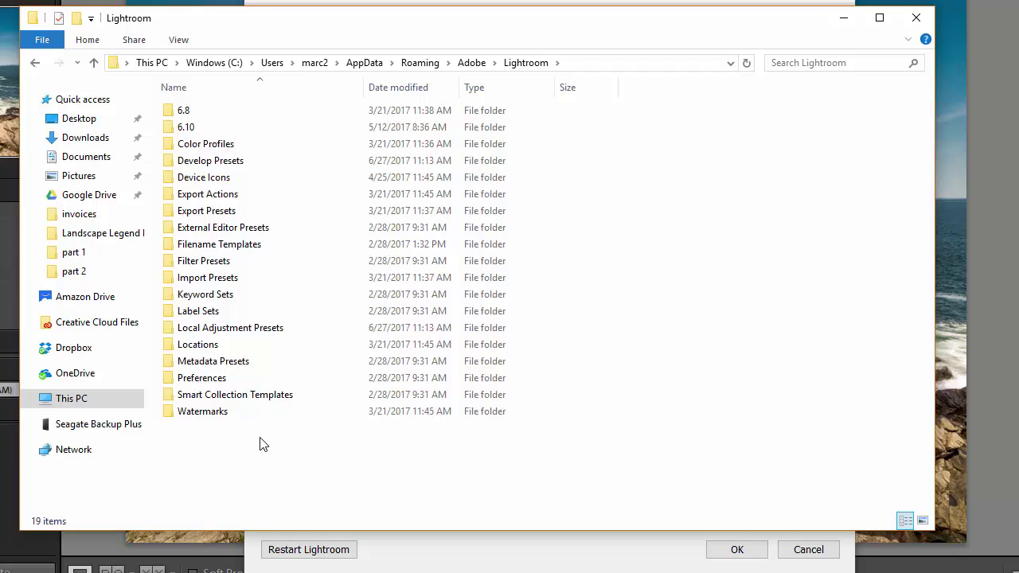
pyautogui.click(245, 164)
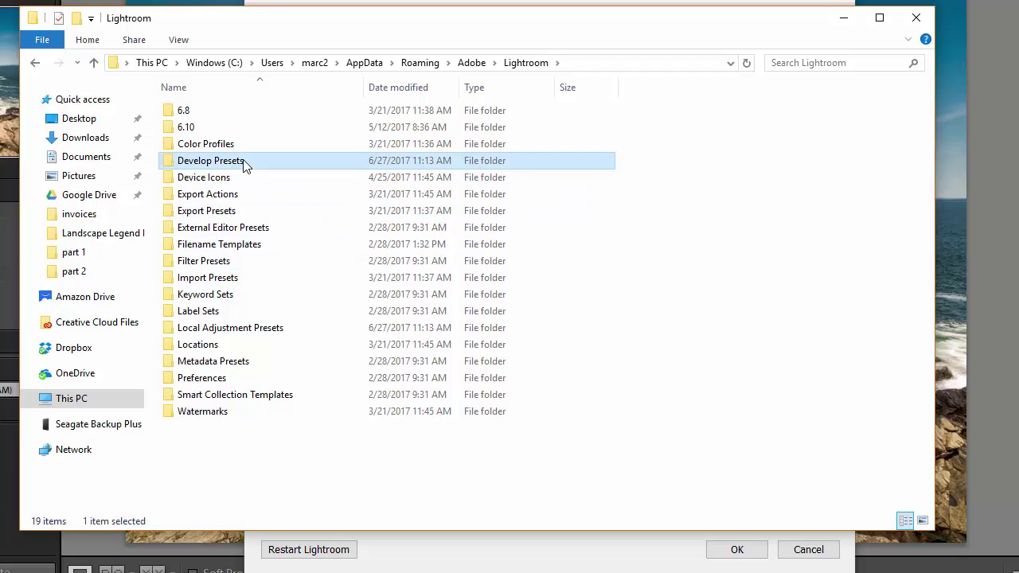
pyautogui.click(274, 332)
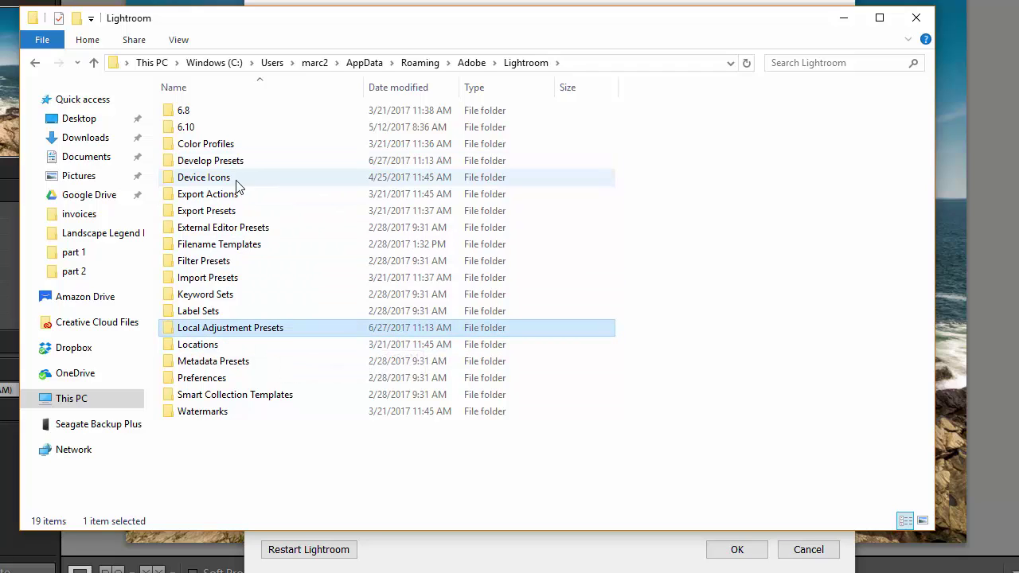
pyautogui.doubleClick(210, 161)
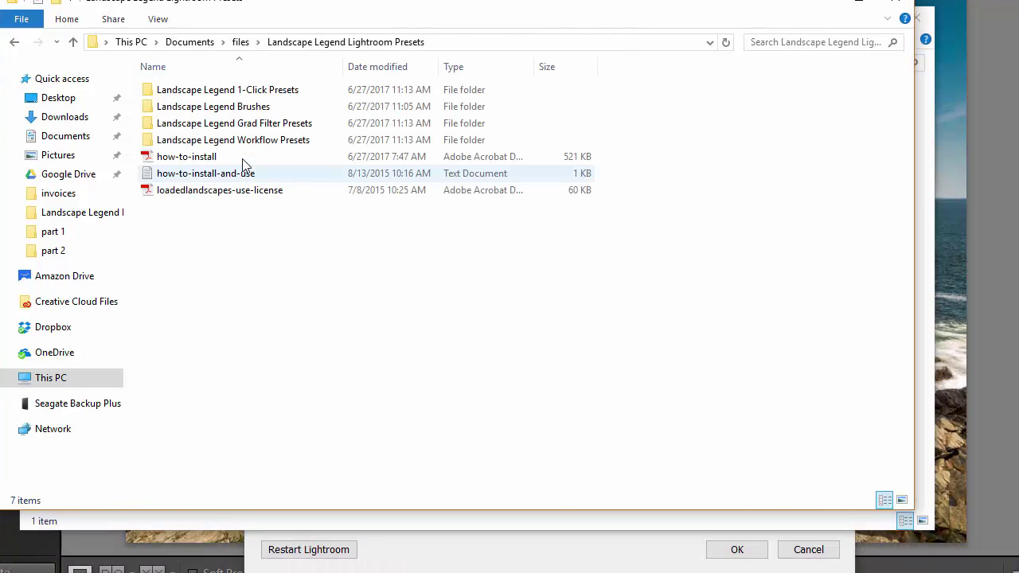
# Copy the Landscape Legend 1-Click, Grad Filter and Workflow preset folders and paste them into Develop Presets
pyautogui.click(232, 93)
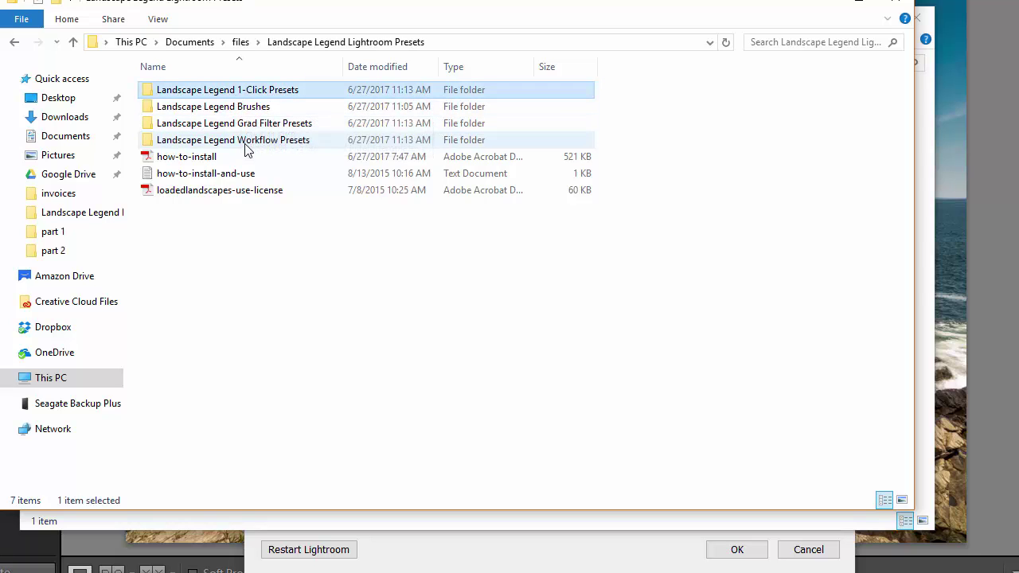
pyautogui.keyDown('ctrl'); pyautogui.click(250, 125); pyautogui.keyUp('ctrl')
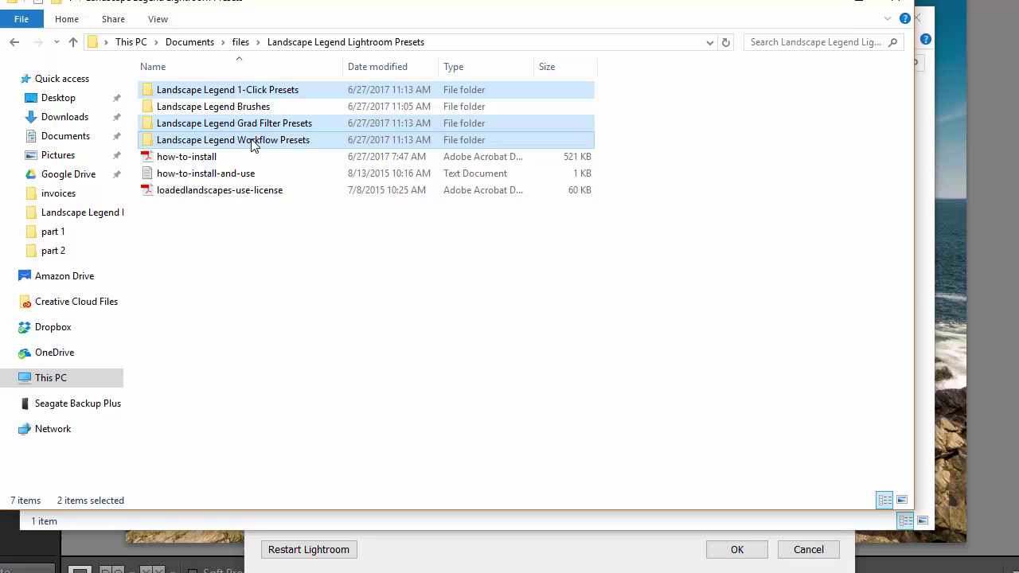
pyautogui.rightClick(252, 144)
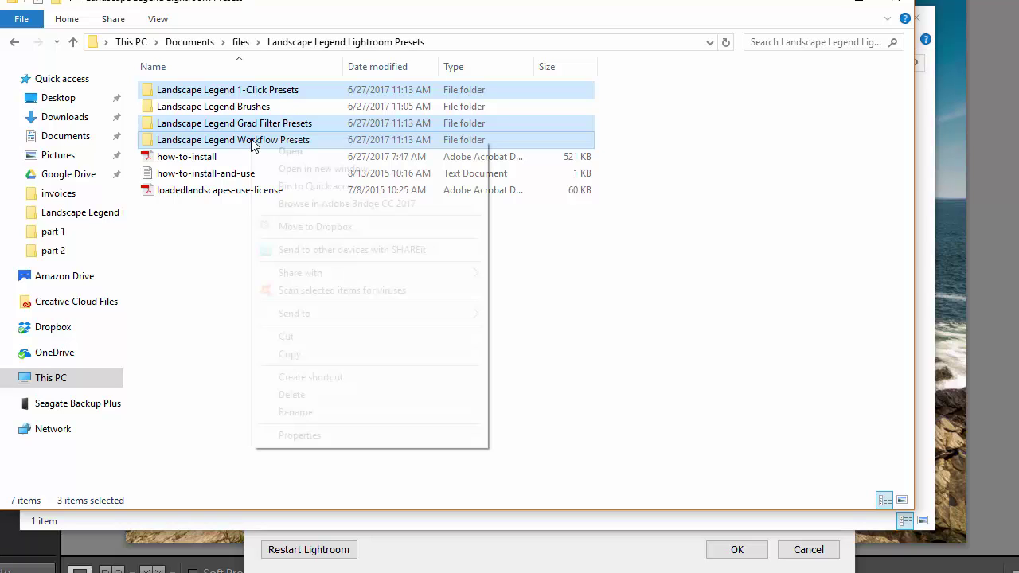
pyautogui.click(305, 354)
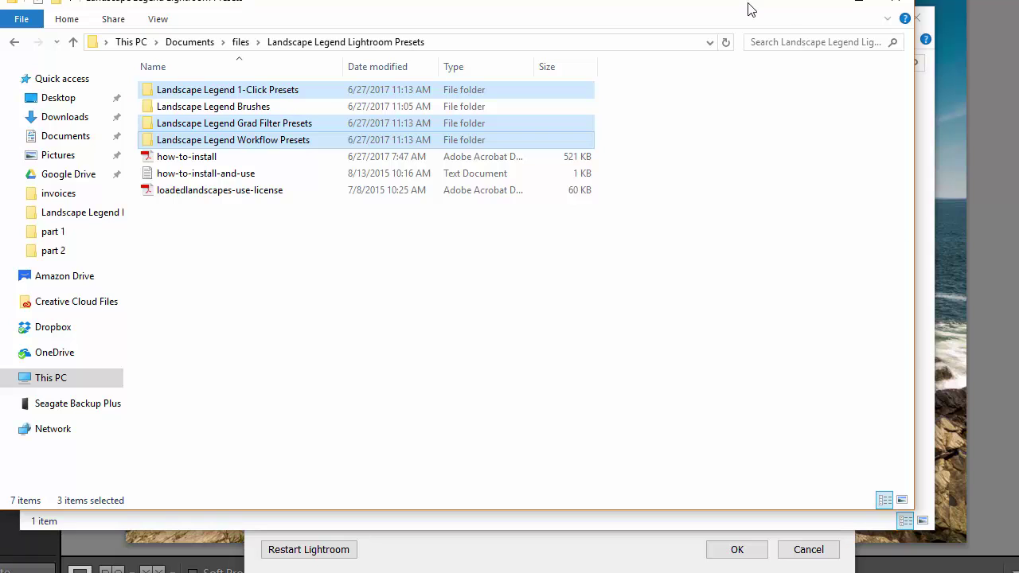
pyautogui.moveTo(748, 5); pyautogui.dragTo(612, 6)
pyautogui.click(801, 36)
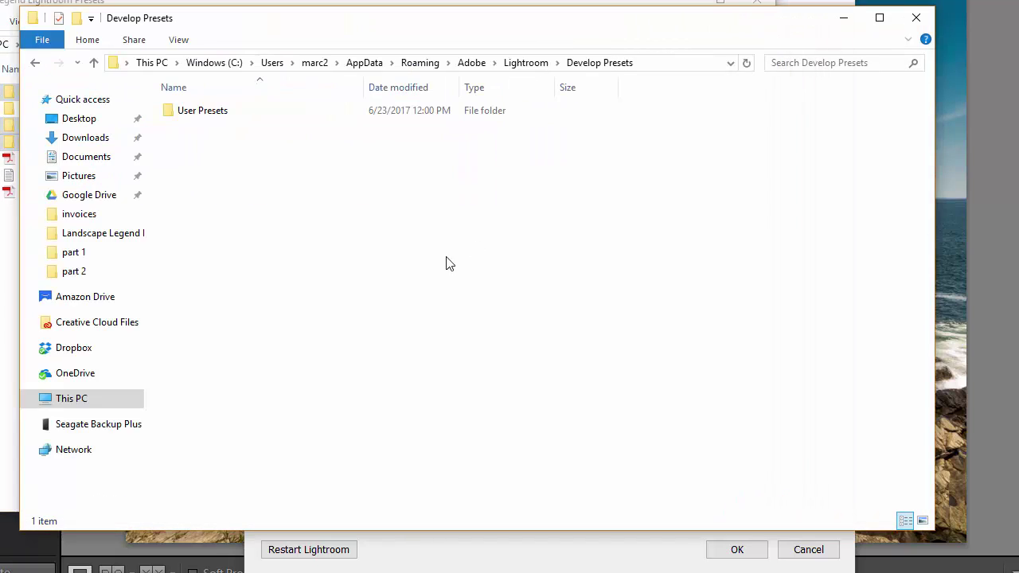
pyautogui.rightClick(384, 250)
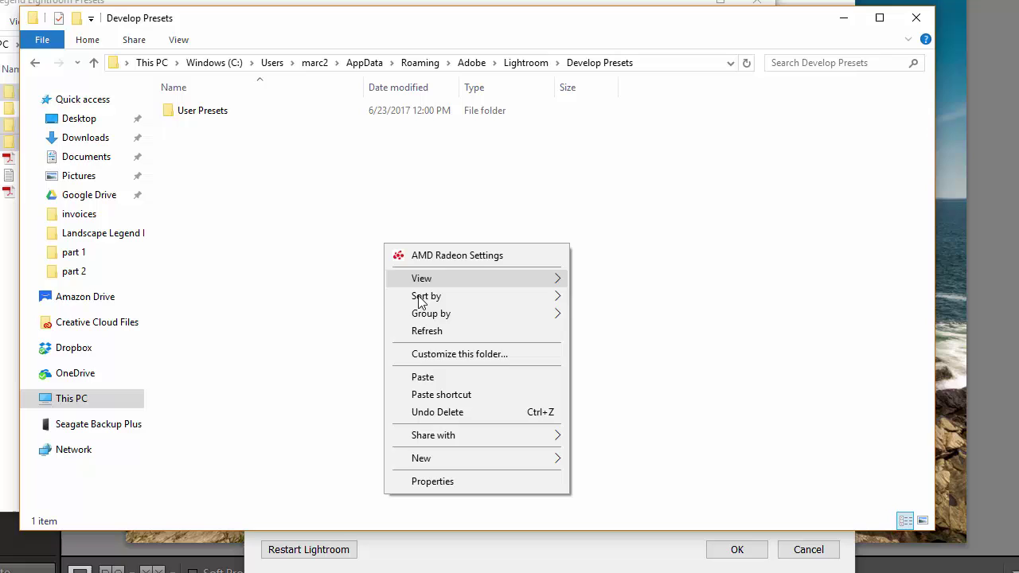
pyautogui.click(432, 375)
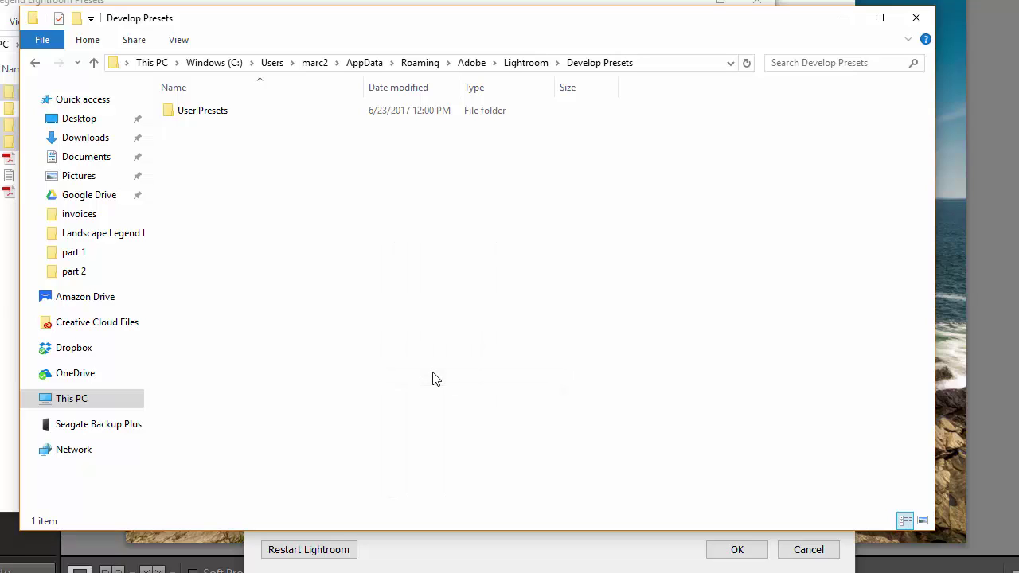
pyautogui.click(437, 375)
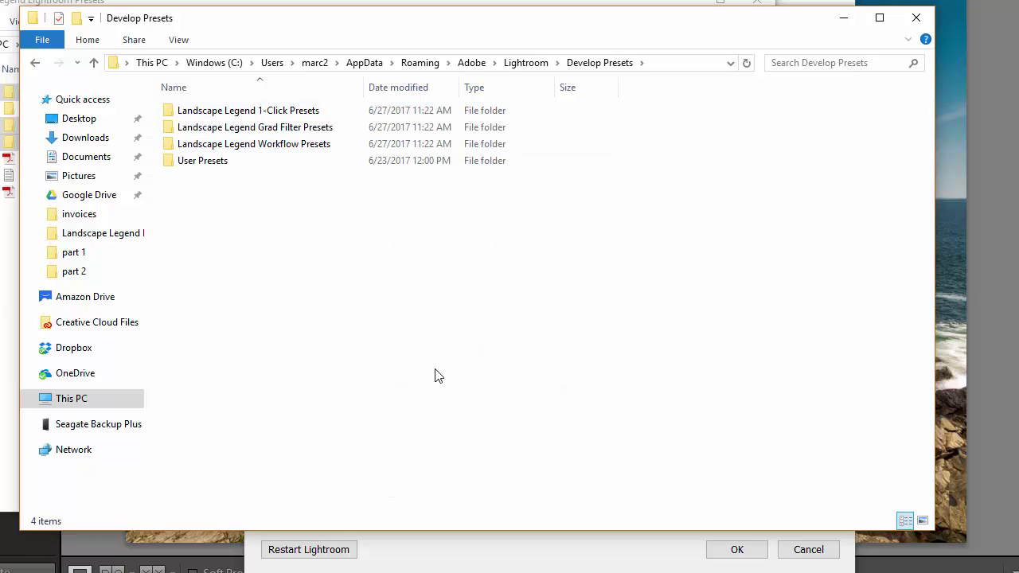
# Open Local Adjustment Presets and paste a copy of the Landscape Legend Brushes folder into it
pyautogui.click(528, 63)
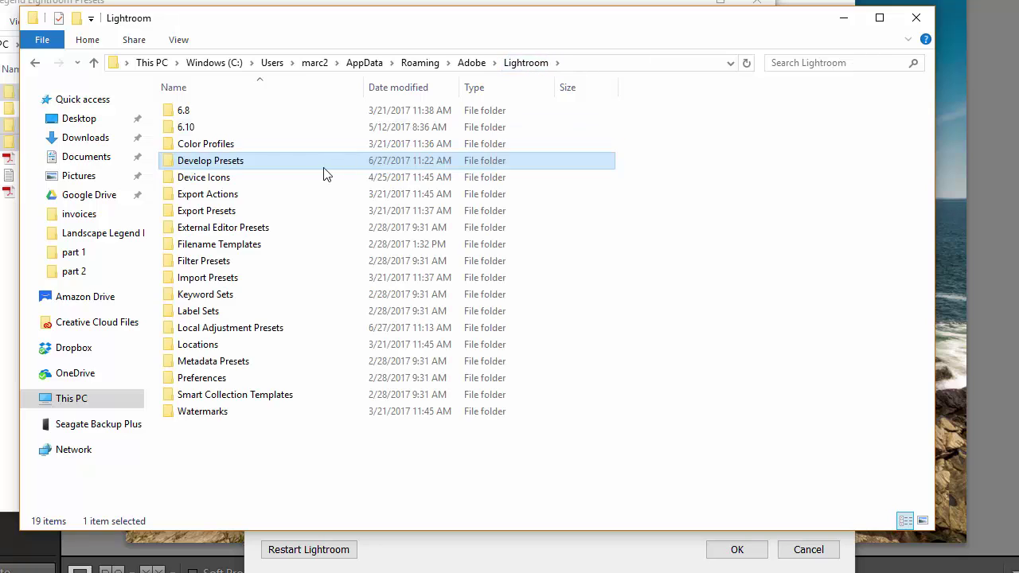
pyautogui.doubleClick(256, 333)
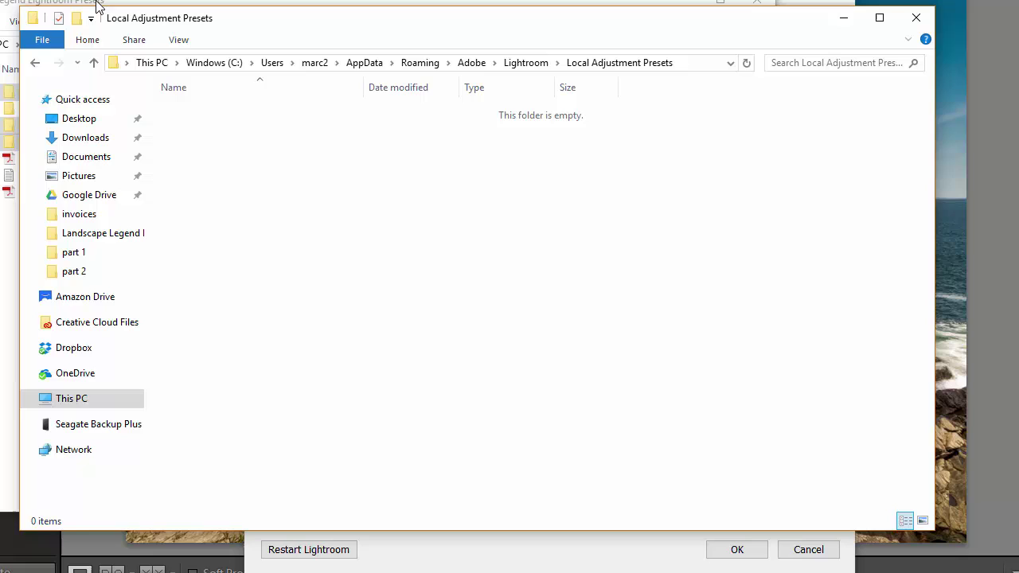
pyautogui.click(116, 4)
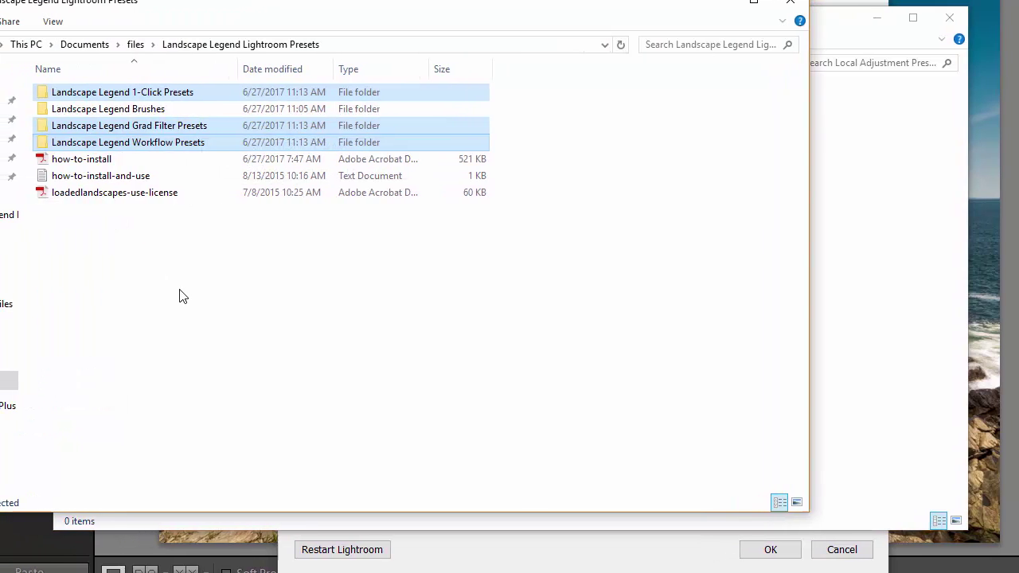
pyautogui.click(150, 108)
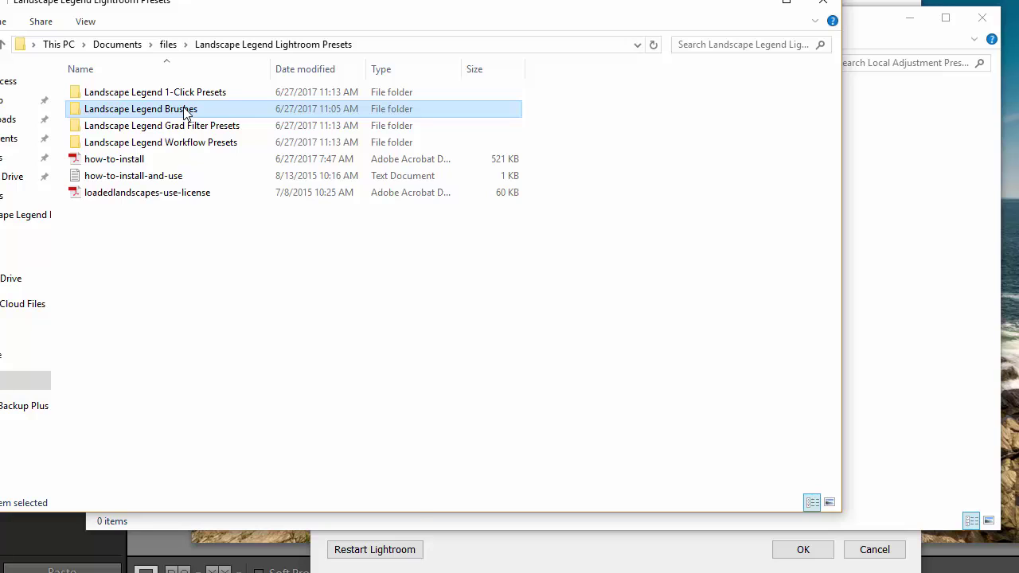
pyautogui.rightClick(183, 107)
pyautogui.click(264, 397)
pyautogui.click(933, 380)
pyautogui.rightClick(368, 213)
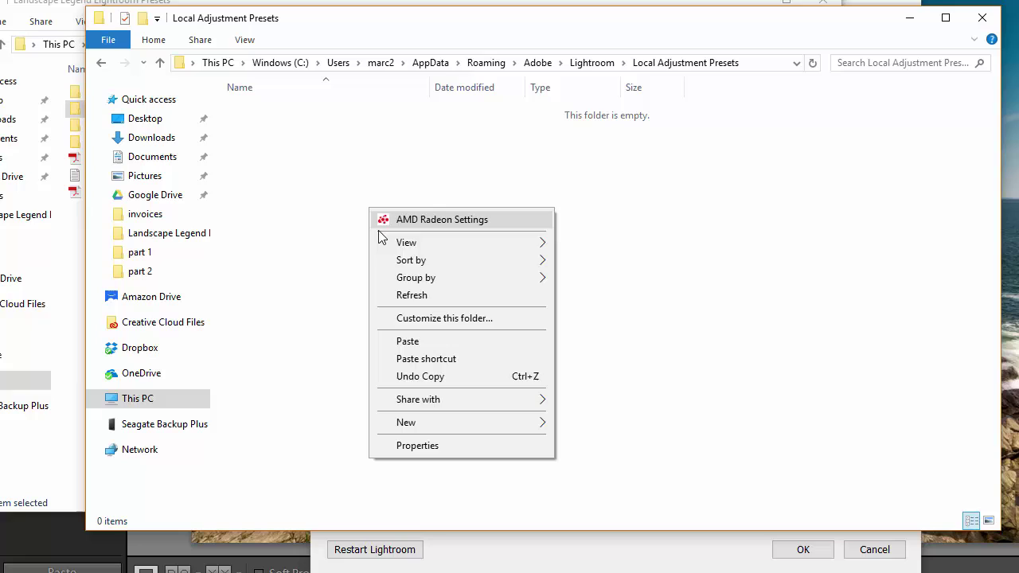
pyautogui.click(406, 341)
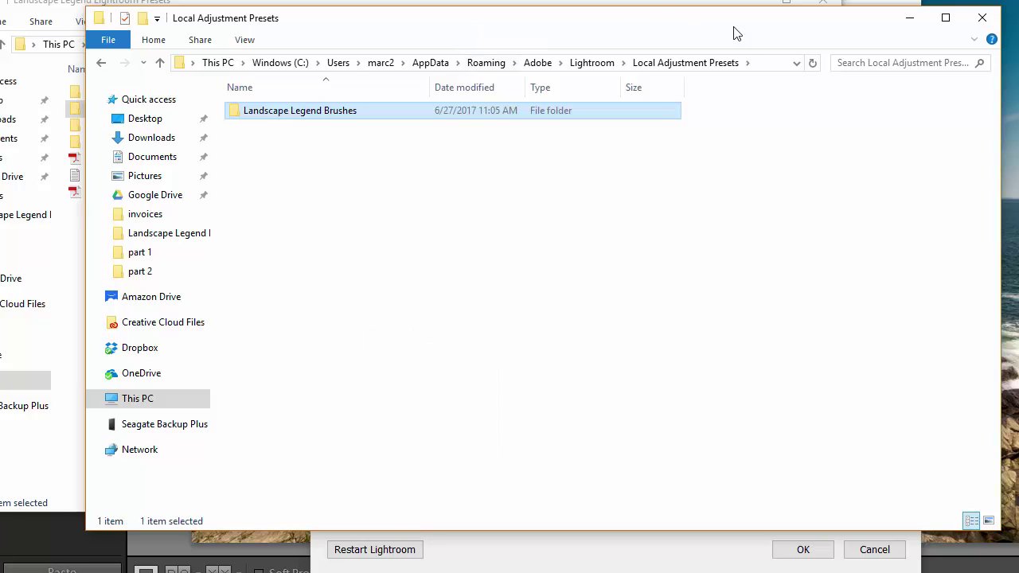
pyautogui.click(435, 4)
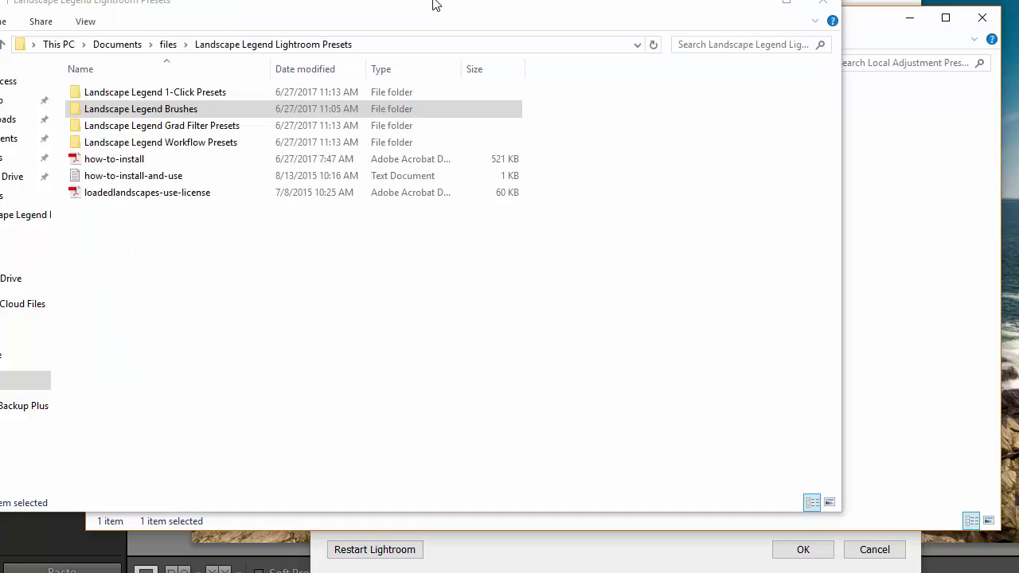
# Close both File Explorer windows and restart Lightroom from the Preferences dialog
pyautogui.click(822, 1)
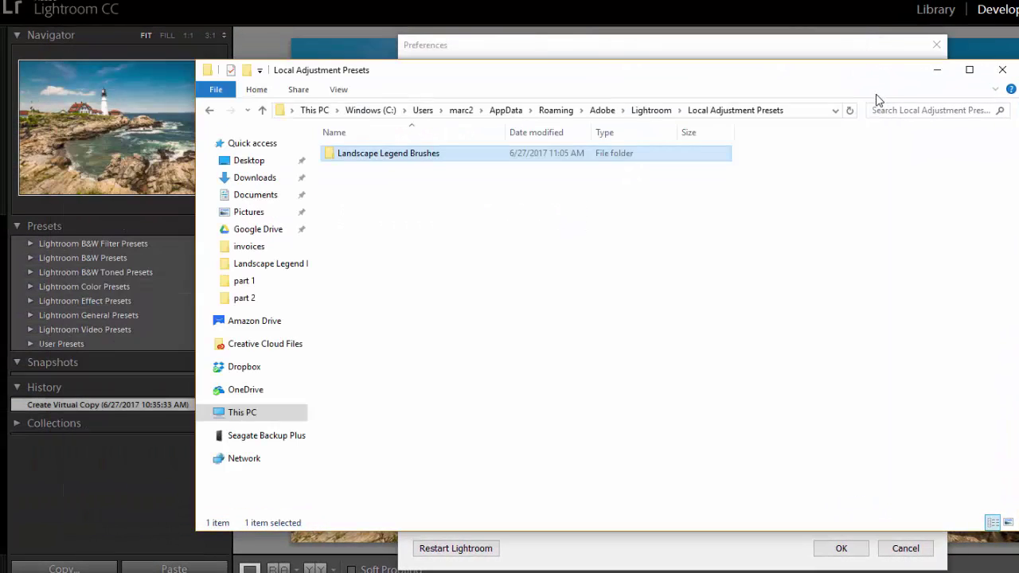
pyautogui.click(1002, 69)
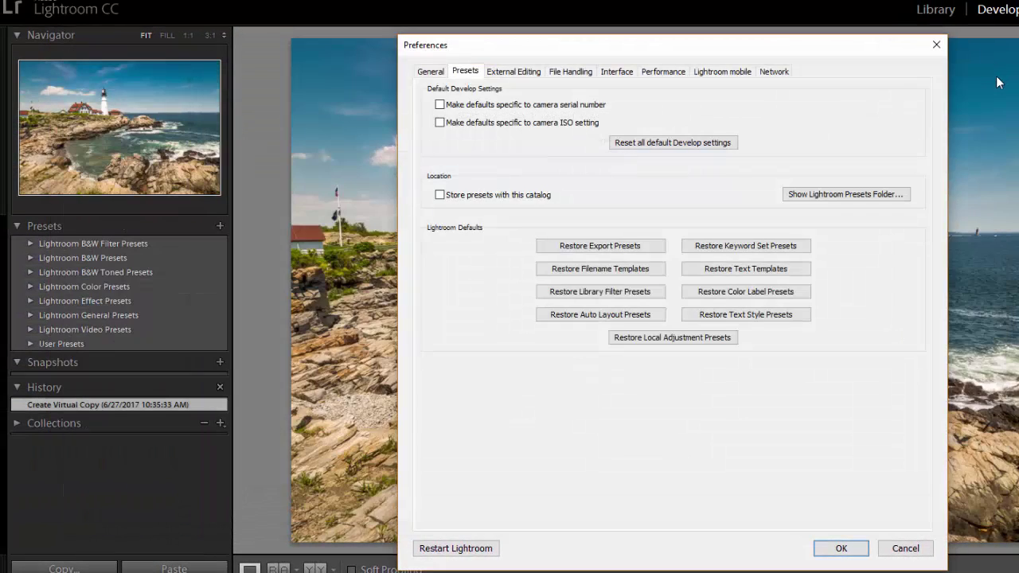
pyautogui.click(481, 555)
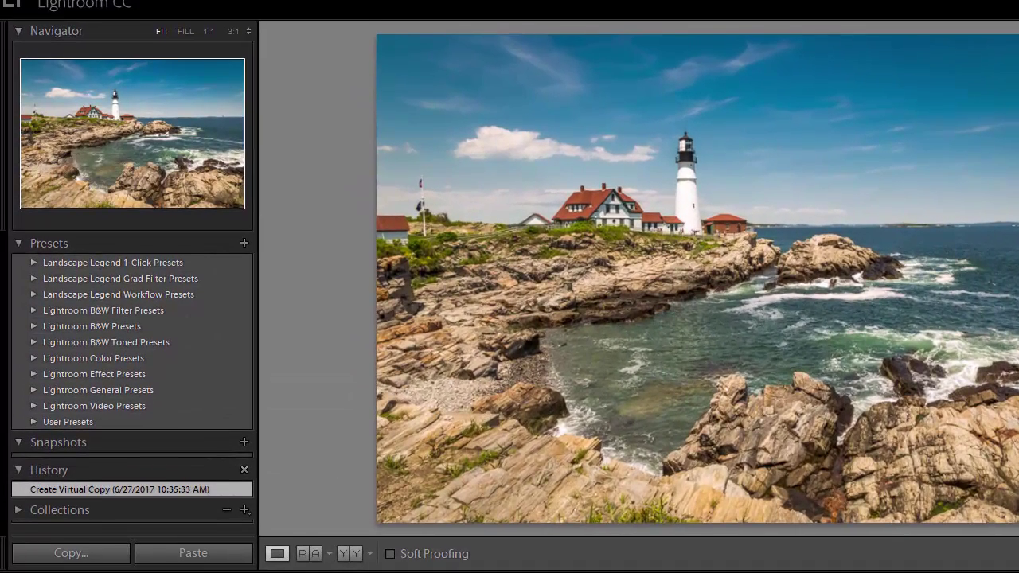
# Expand and collapse the Landscape Legend 1-Click, Grad Filter and Workflow folders, then press D for Develop
pyautogui.press('t')
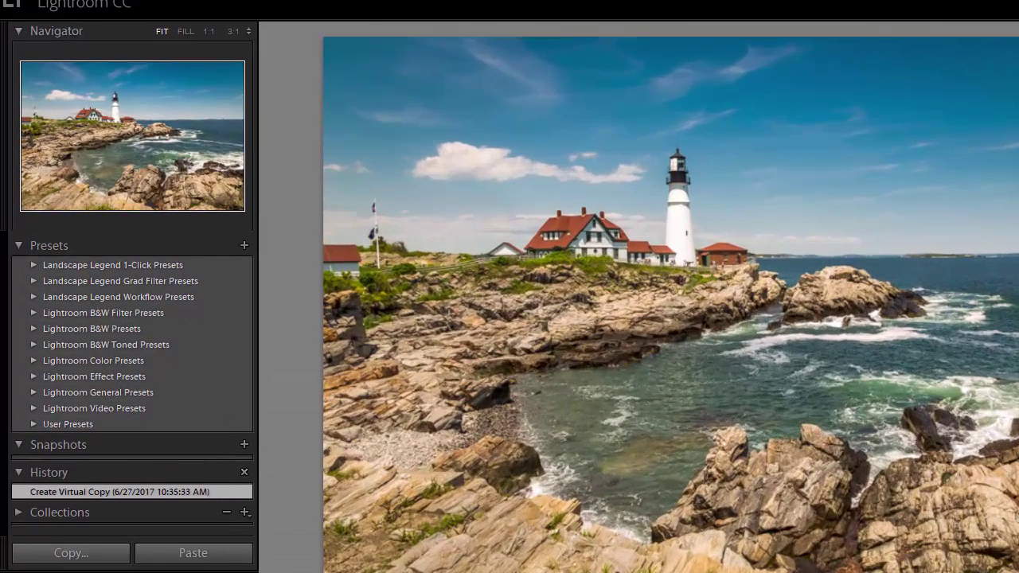
pyautogui.click(32, 266)
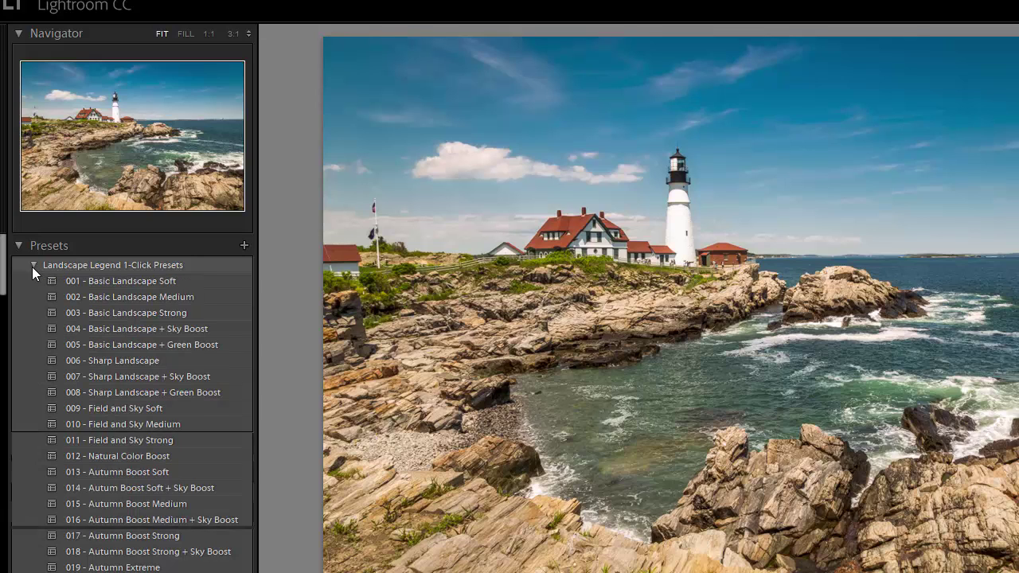
pyautogui.click(33, 266)
pyautogui.click(33, 280)
pyautogui.click(33, 280)
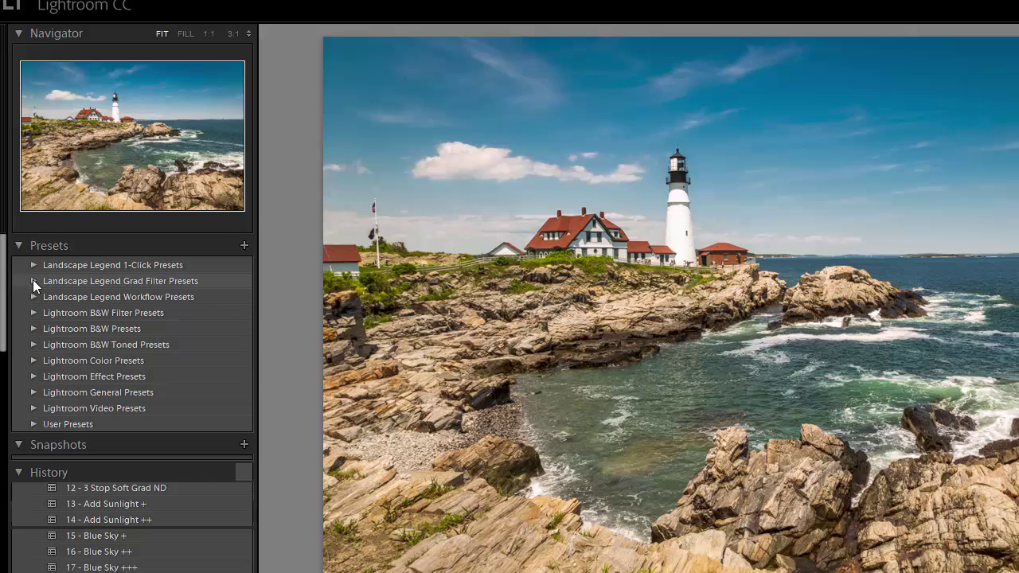
pyautogui.click(35, 296)
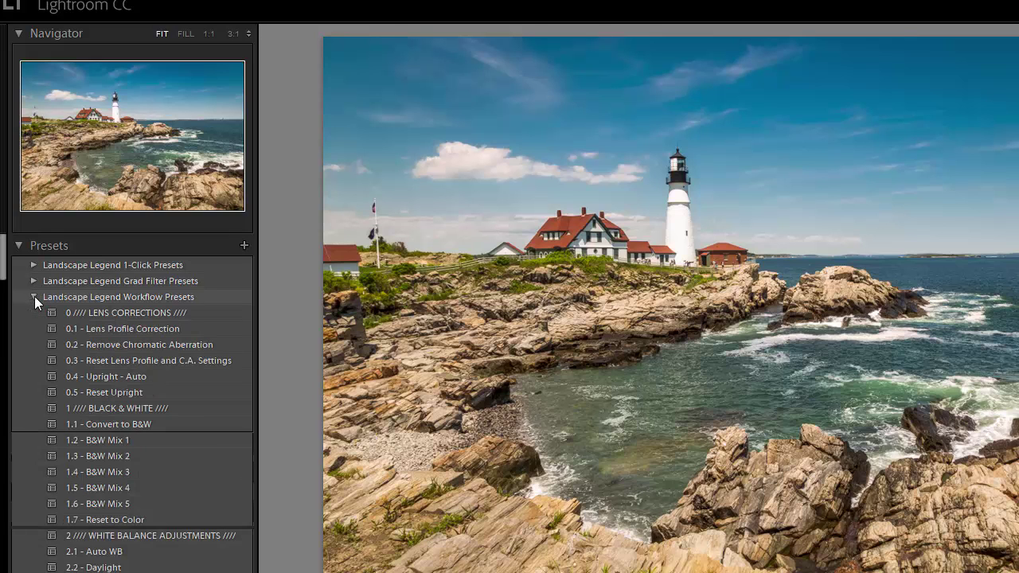
pyautogui.click(34, 296)
pyautogui.press('d')
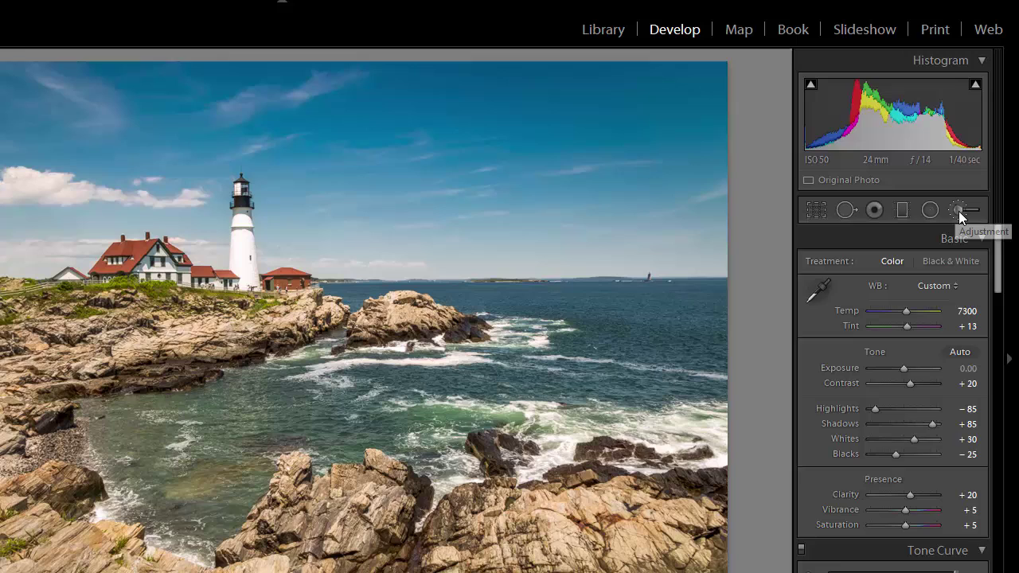
# With the Adjustment Brush, choose the LL01 - .5 Stop Grad Filter effect, setting Exposure to -0.50
pyautogui.click(959, 212)
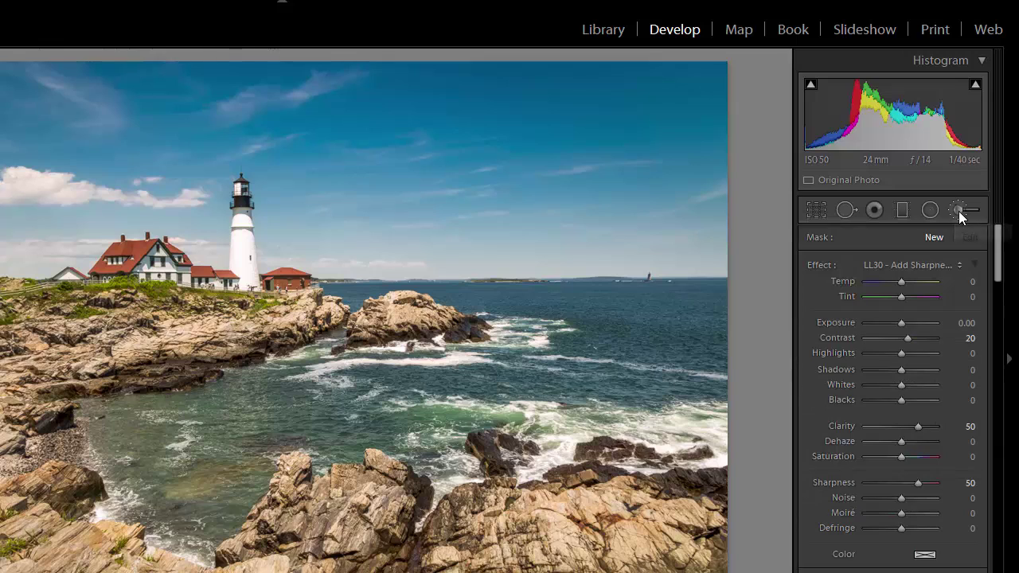
pyautogui.click(960, 267)
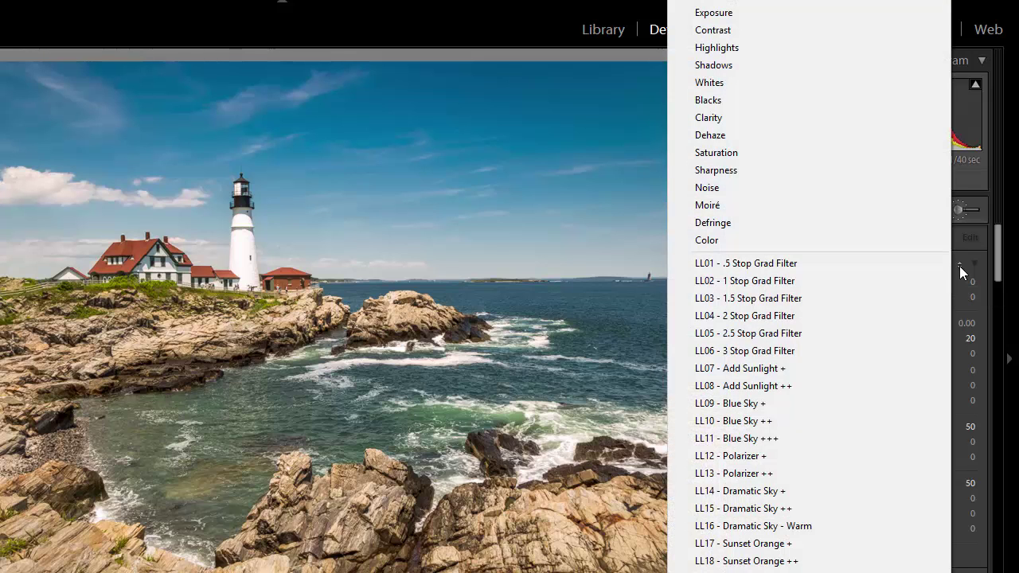
pyautogui.click(776, 264)
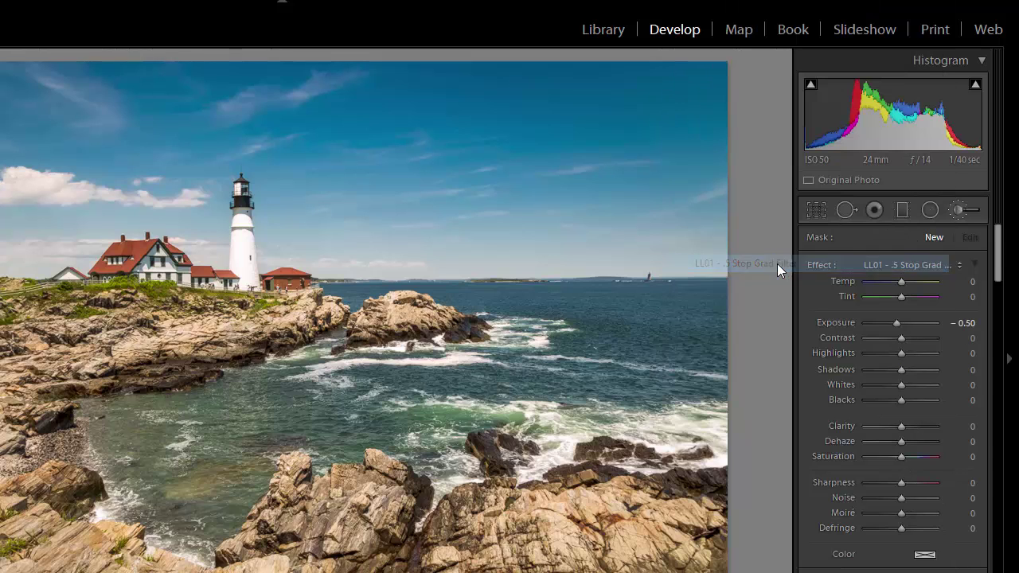